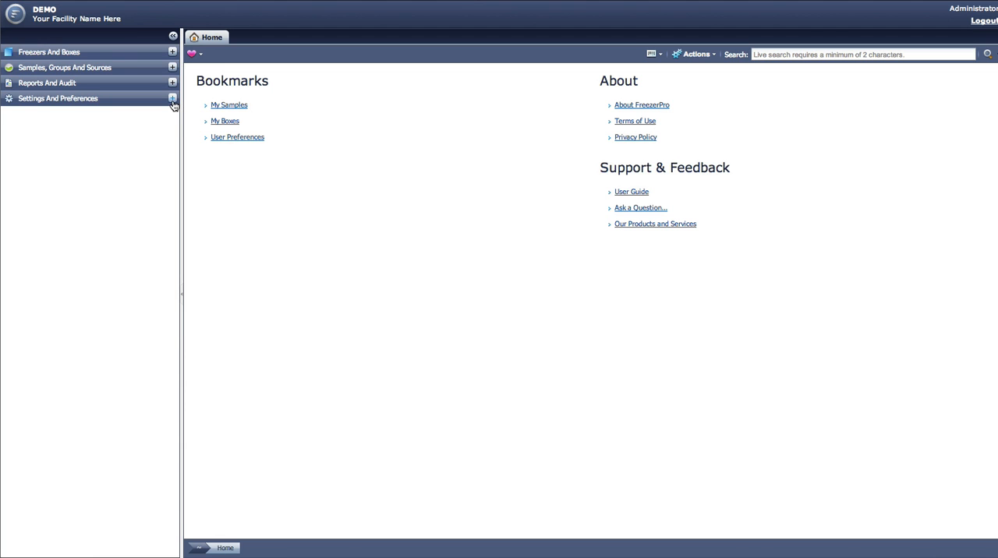
Step: Open the General Preferences from the System Preferences under Settings And Preferences
{"action": "left_click", "coordinate": [172, 100]}
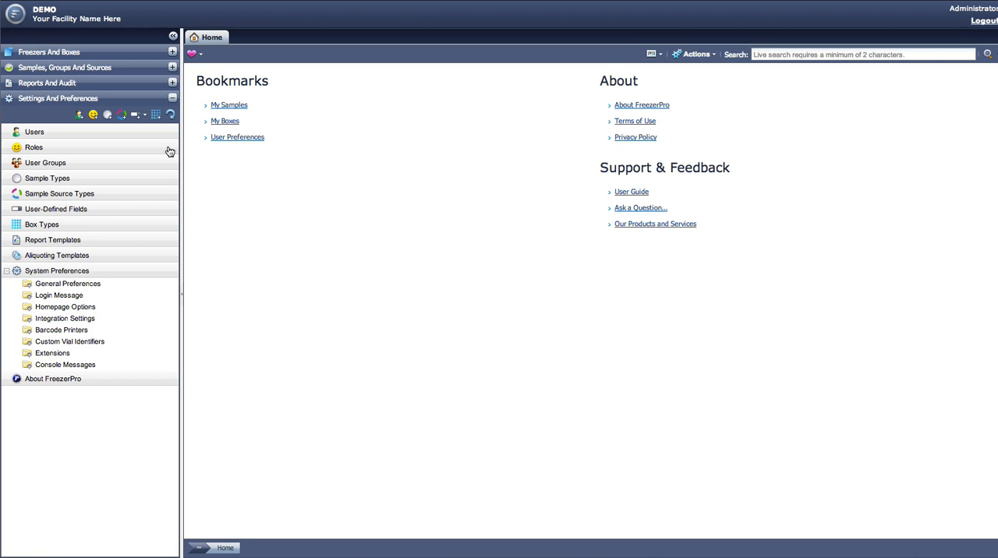
{"action": "left_click", "coordinate": [6, 271]}
{"action": "left_click", "coordinate": [6, 271]}
{"action": "left_click", "coordinate": [125, 290]}
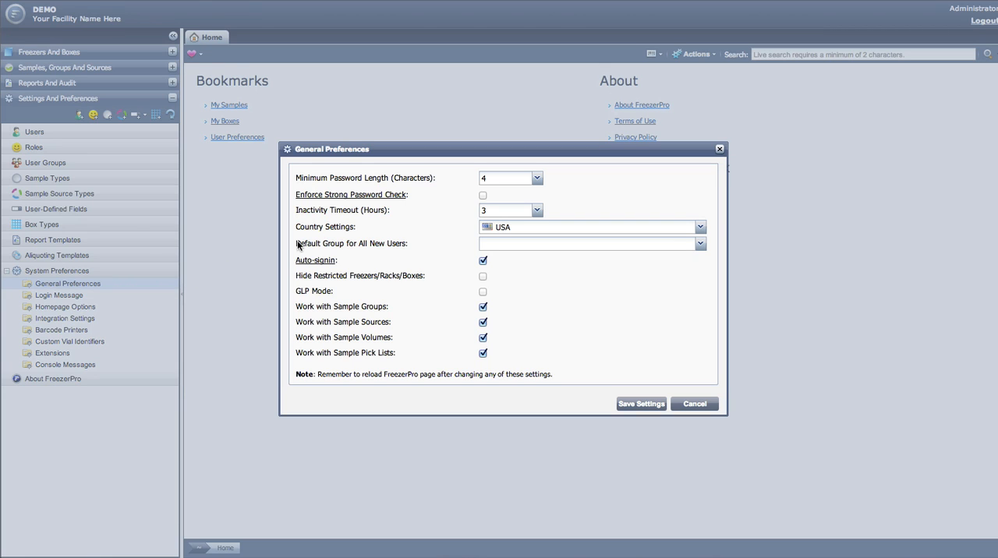
Step: Examine the minimum password length choices and the options that Enforce Strong Password Check adds, leaving that check disabled
{"action": "left_click", "coordinate": [538, 179]}
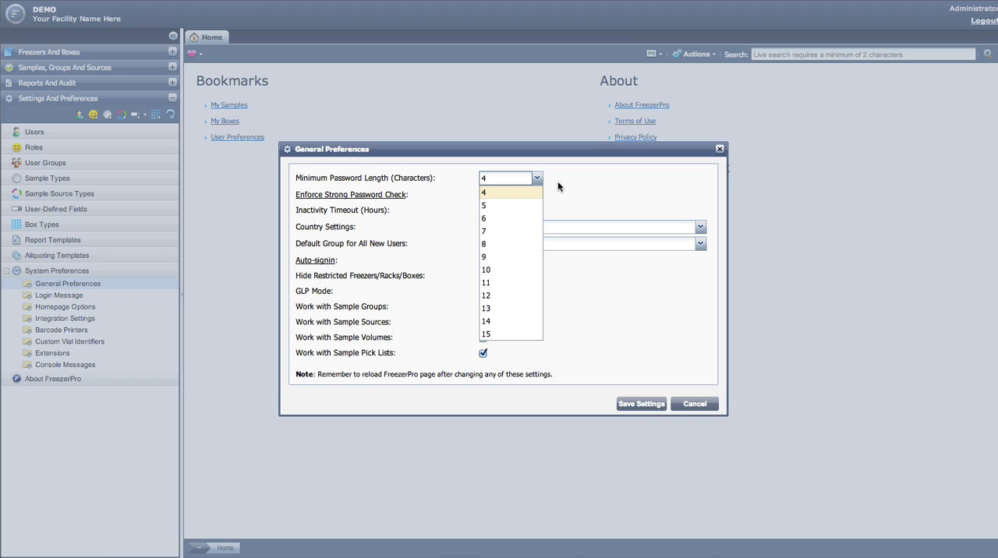
{"action": "left_click", "coordinate": [558, 182]}
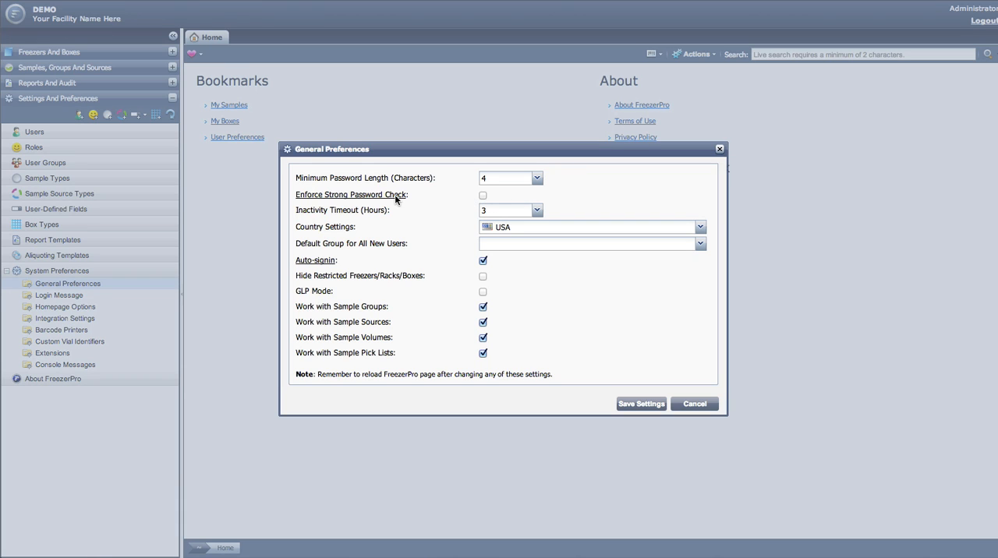
{"action": "mouse_move", "coordinate": [394, 199]}
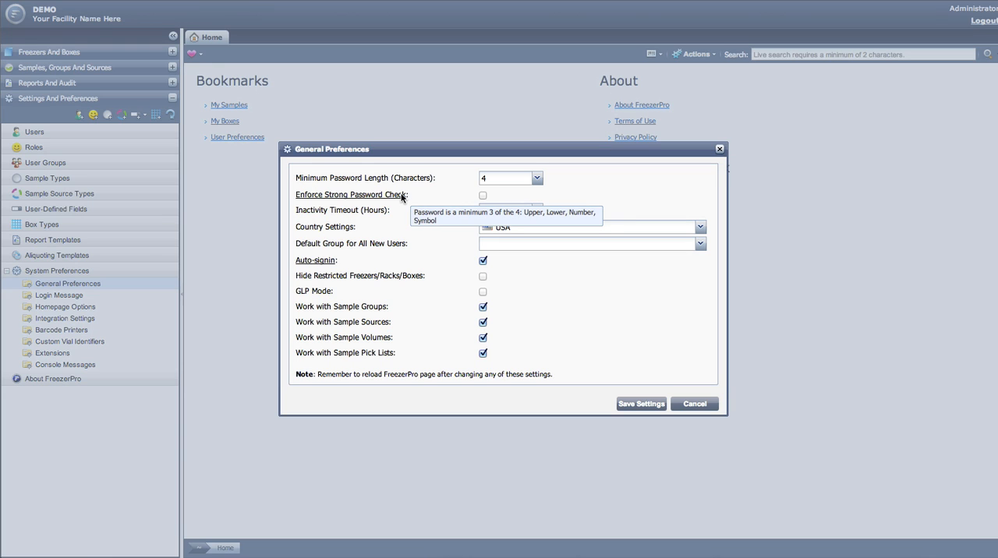
{"action": "left_click", "coordinate": [483, 196]}
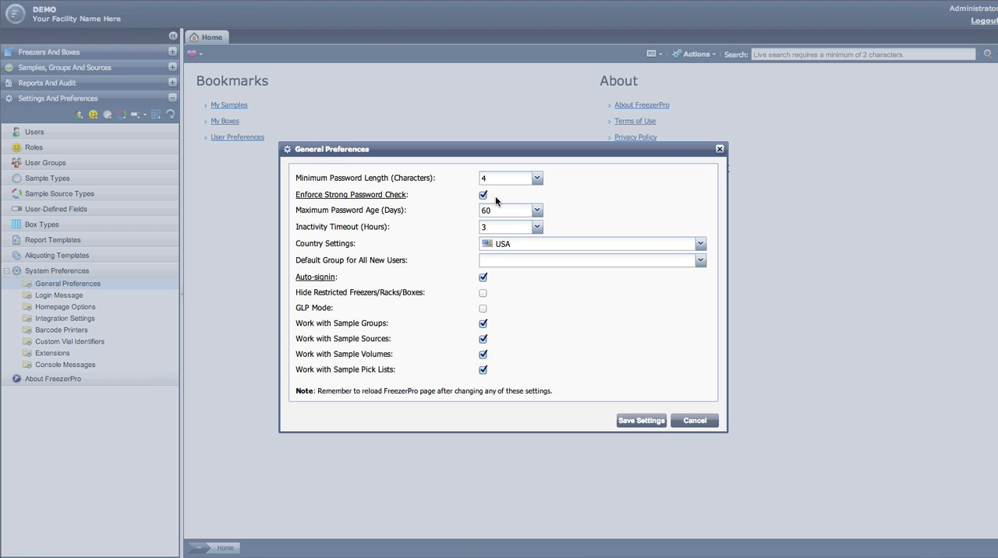
{"action": "left_click", "coordinate": [483, 196]}
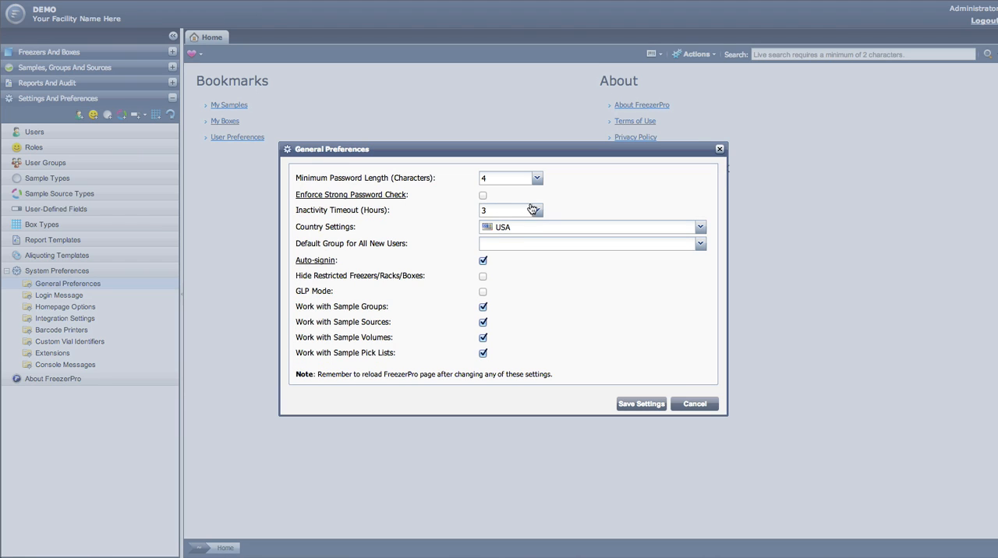
Step: Review the inactivity timeout, country and default new-user group choices, and save the General Preferences with their existing values
{"action": "left_click", "coordinate": [537, 212]}
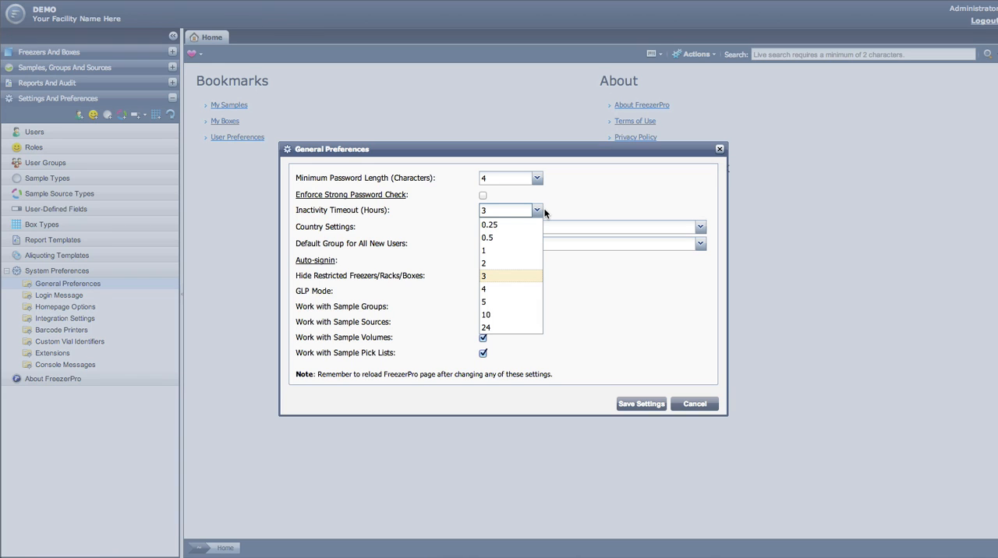
{"action": "left_click", "coordinate": [550, 214]}
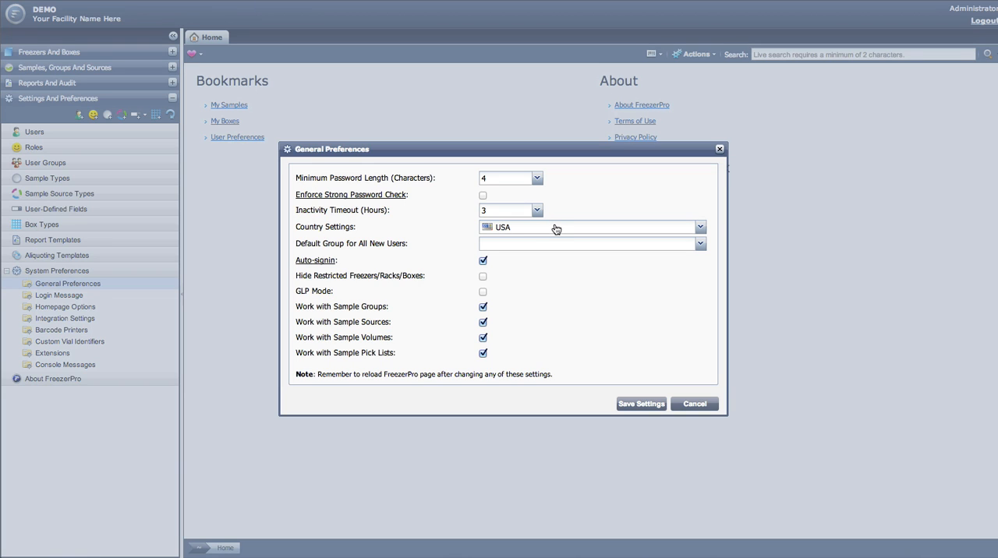
{"action": "left_click", "coordinate": [555, 228]}
{"action": "left_click", "coordinate": [556, 228]}
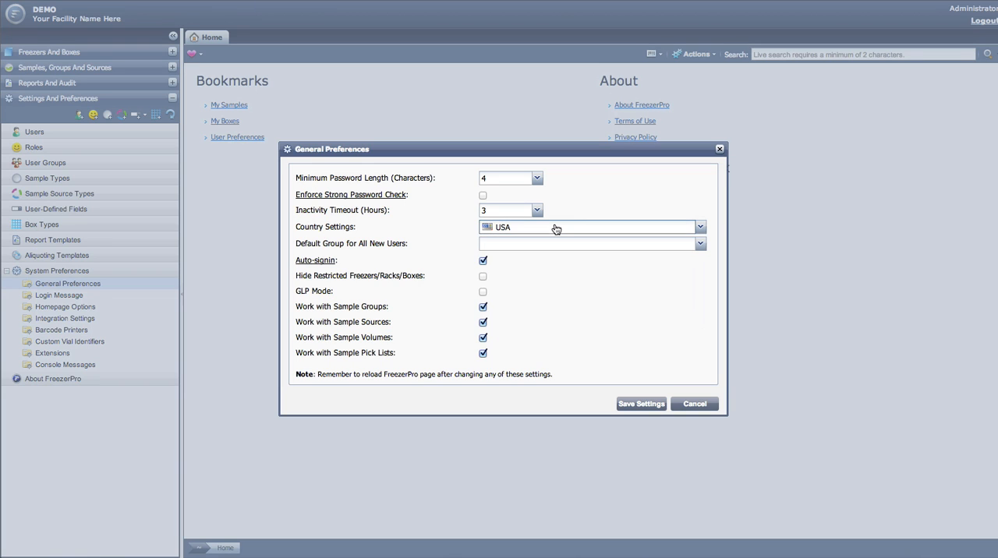
{"action": "left_click", "coordinate": [555, 243]}
{"action": "left_click", "coordinate": [704, 246]}
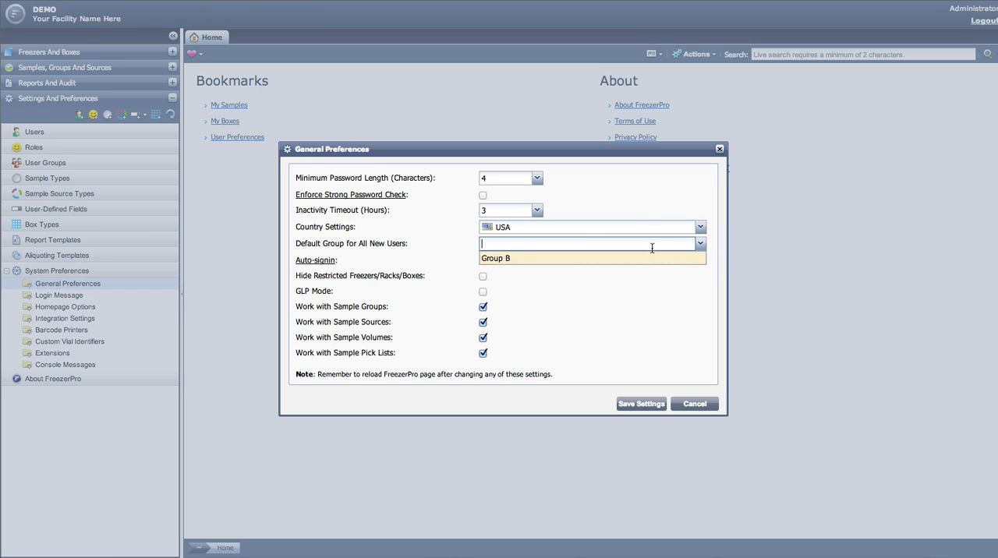
{"action": "left_click", "coordinate": [637, 201]}
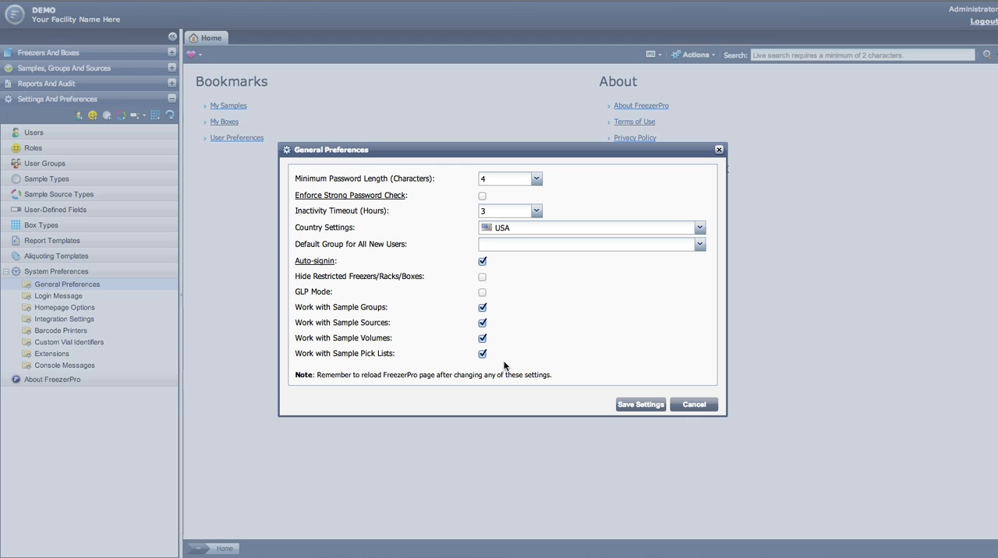
{"action": "left_click", "coordinate": [640, 406]}
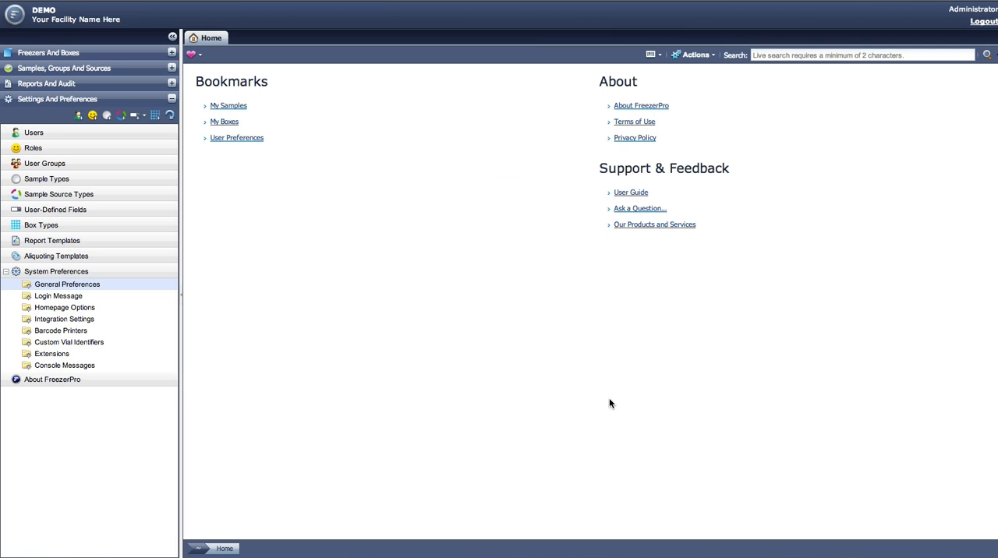
Step: Enable the system-wide login welcome message with the text "Welcome!" and save it
{"action": "left_click", "coordinate": [83, 296]}
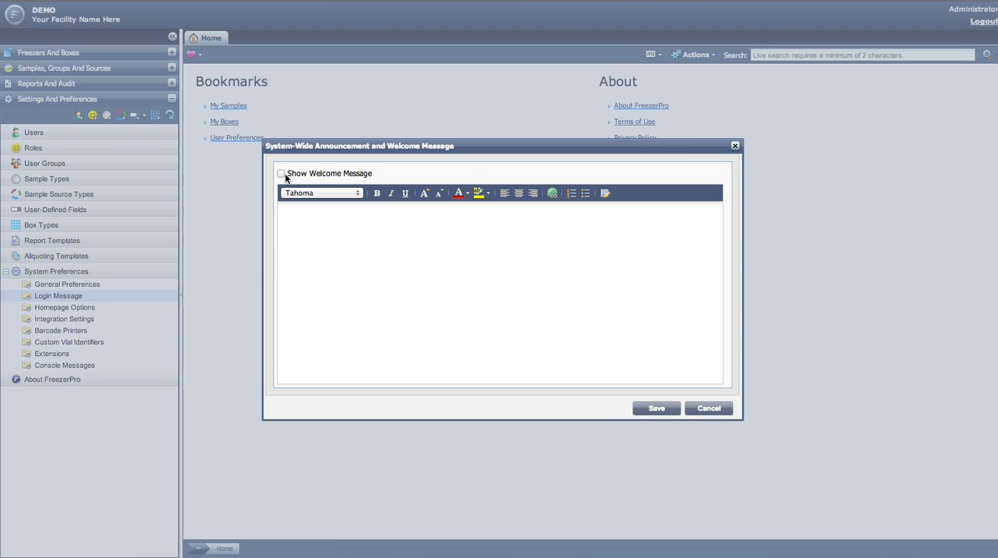
{"action": "left_click", "coordinate": [282, 174]}
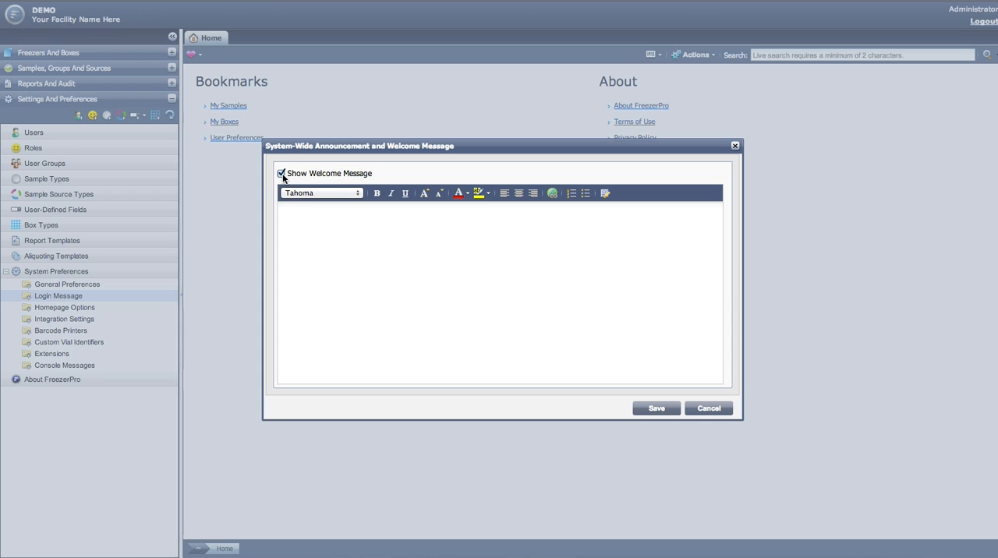
{"action": "left_click", "coordinate": [333, 257]}
{"action": "type", "text": "Welcome!"}
{"action": "left_click", "coordinate": [653, 411]}
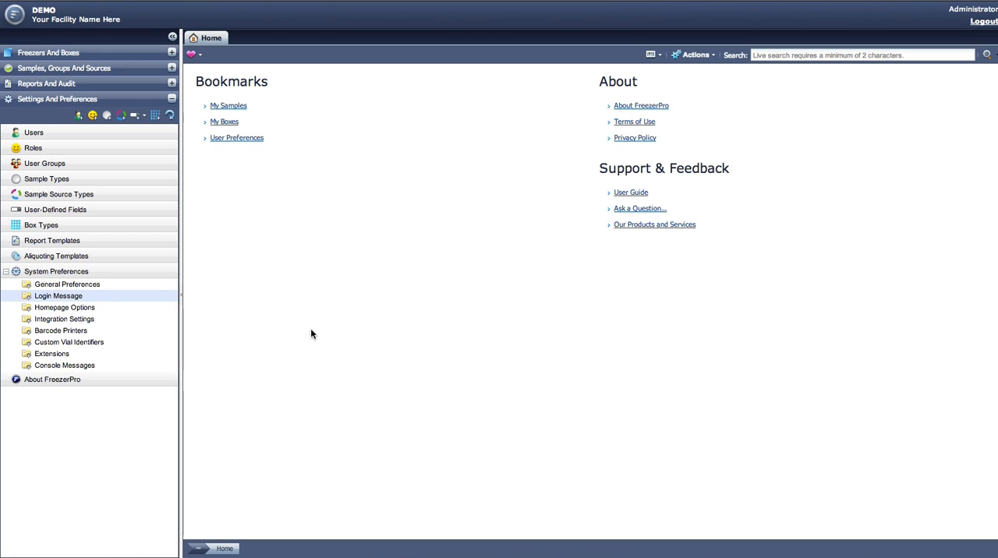
Step: Examine the custom homepage settings in Homepage Options and close them without saving
{"action": "left_click", "coordinate": [122, 312]}
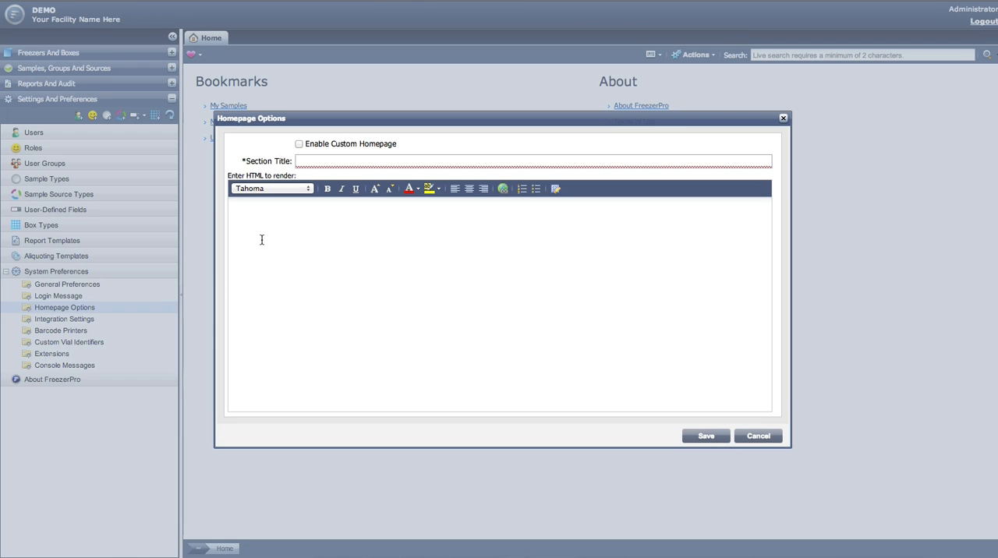
{"action": "left_click", "coordinate": [299, 145]}
{"action": "left_click", "coordinate": [299, 145]}
{"action": "left_click", "coordinate": [760, 441]}
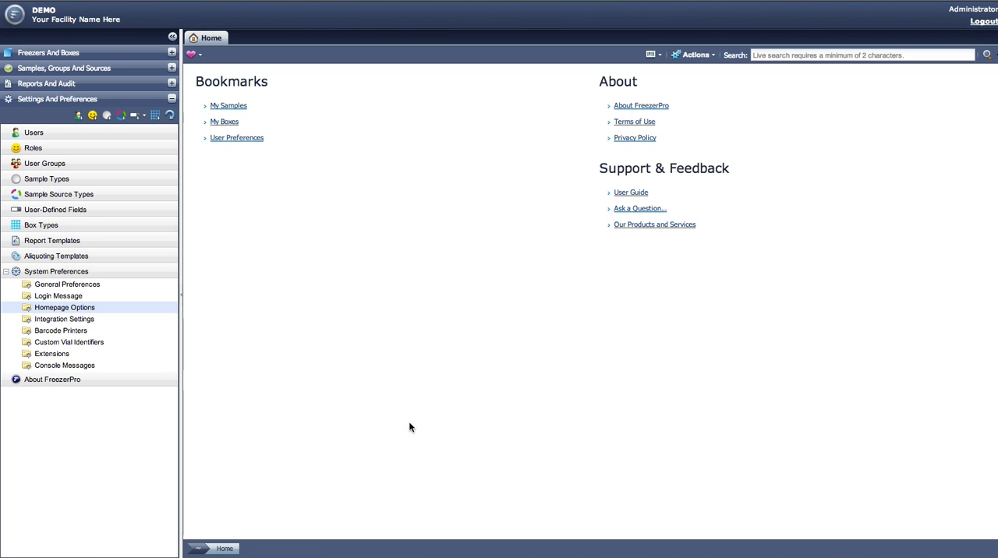
Step: Examine the External Search, Plate Scanner and LIMS 24/7 options in Integration Settings, leaving all three disabled and closing without saving
{"action": "left_click", "coordinate": [86, 322]}
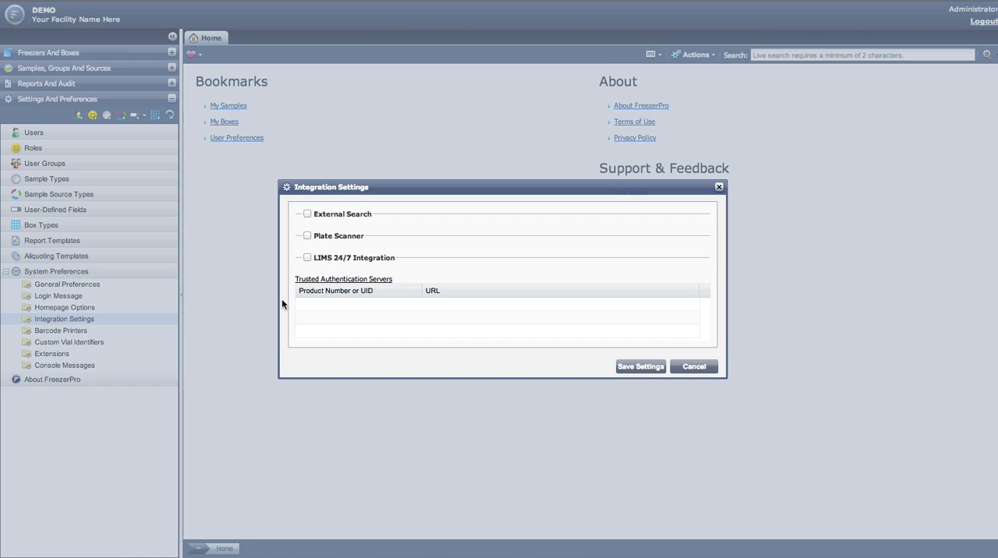
{"action": "left_click", "coordinate": [308, 215]}
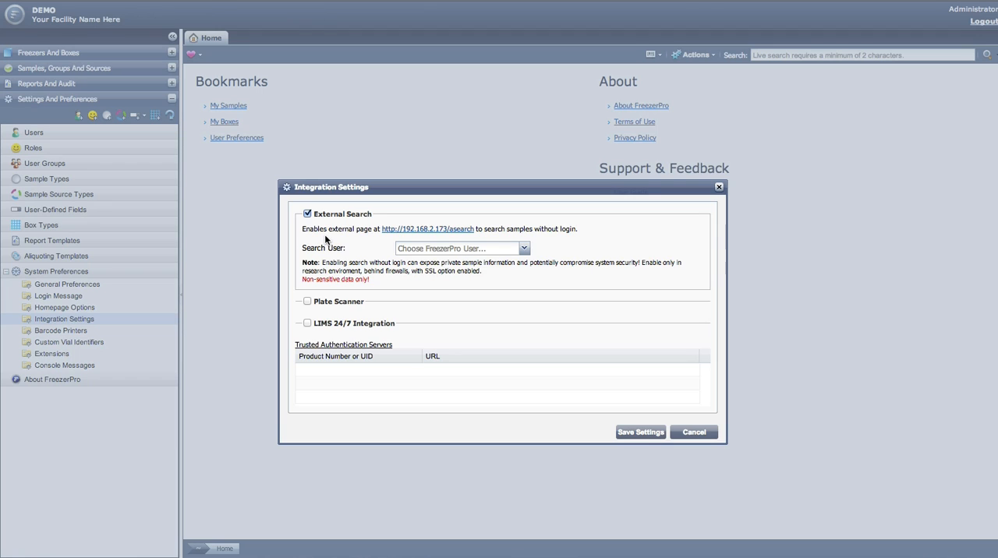
{"action": "left_click", "coordinate": [307, 214]}
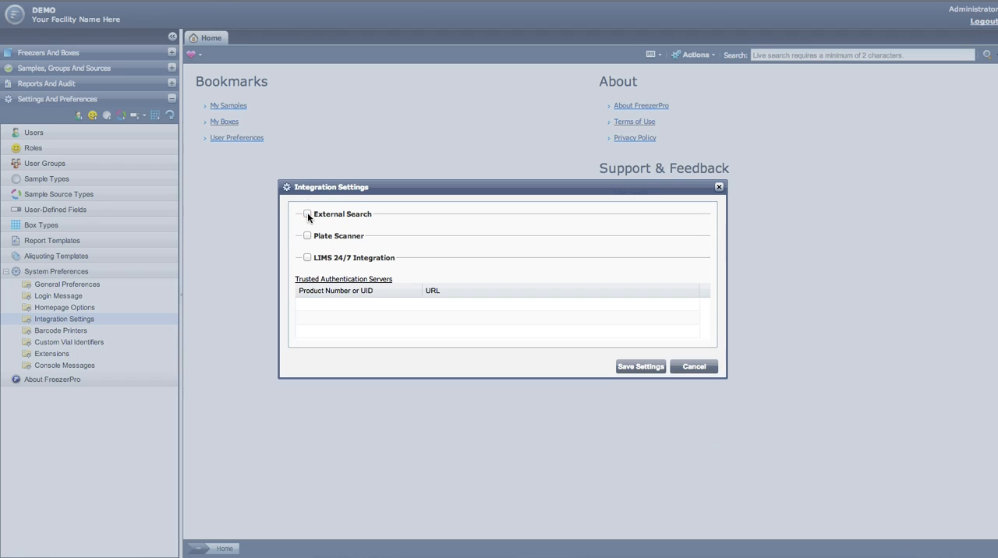
{"action": "left_click", "coordinate": [307, 236]}
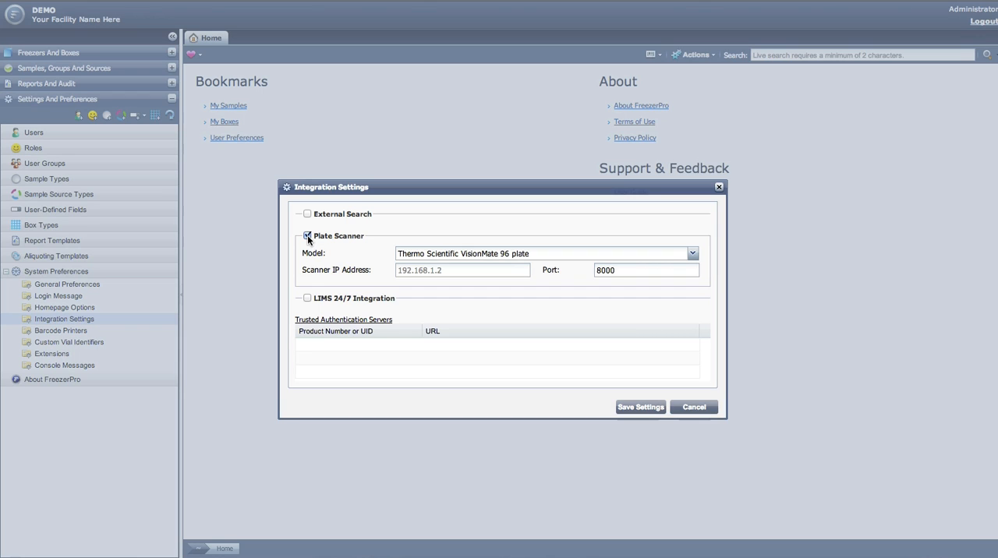
{"action": "left_click", "coordinate": [415, 254]}
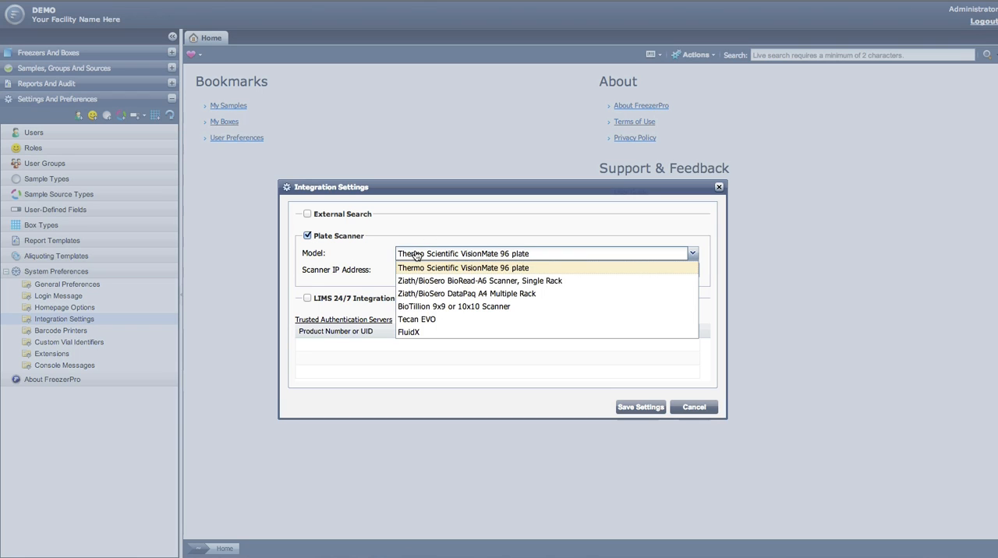
{"action": "left_click", "coordinate": [415, 255]}
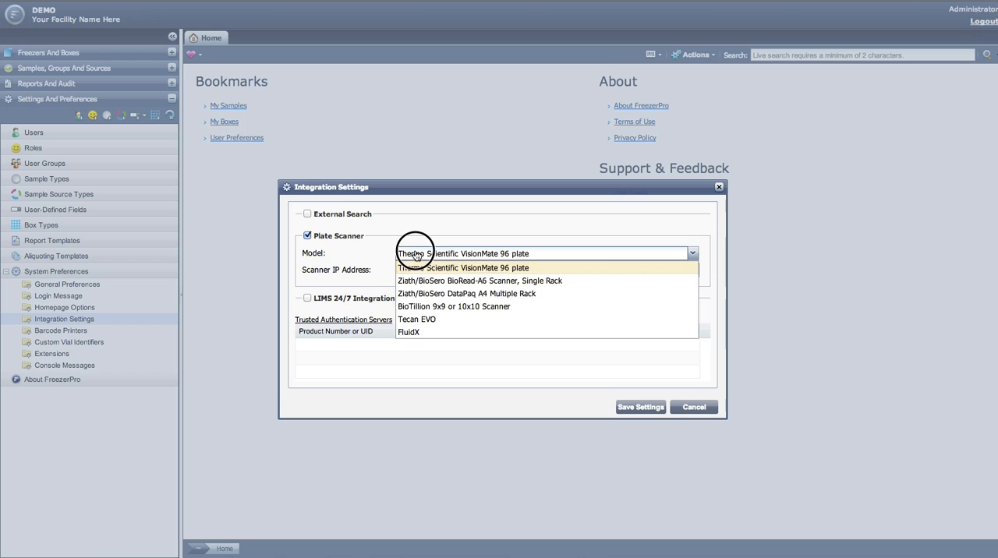
{"action": "left_click", "coordinate": [307, 236]}
{"action": "left_click", "coordinate": [307, 257]}
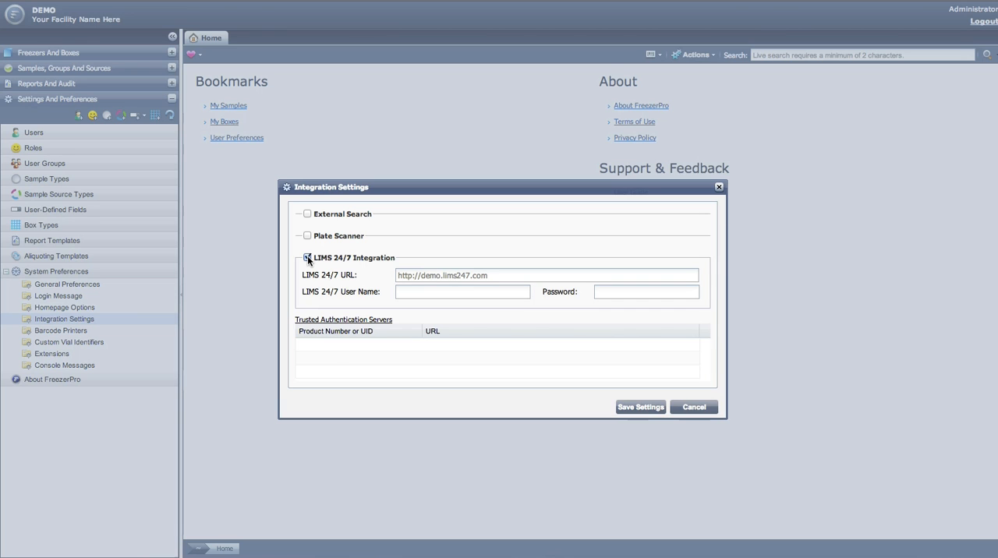
{"action": "left_click", "coordinate": [307, 257]}
{"action": "left_click", "coordinate": [696, 366]}
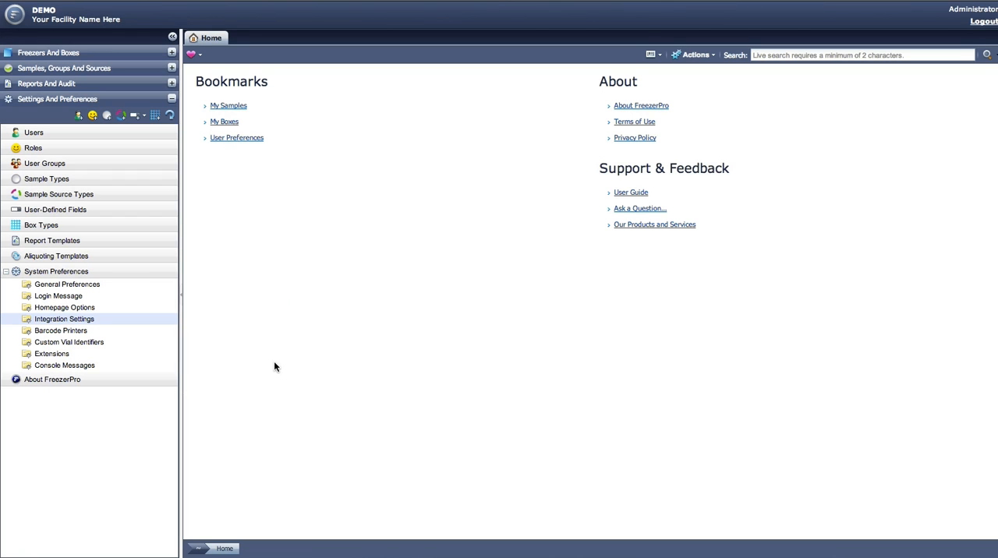
Step: View the Custom Vial Identifiers settings without saving, and open the list of extensions
{"action": "left_click", "coordinate": [137, 348]}
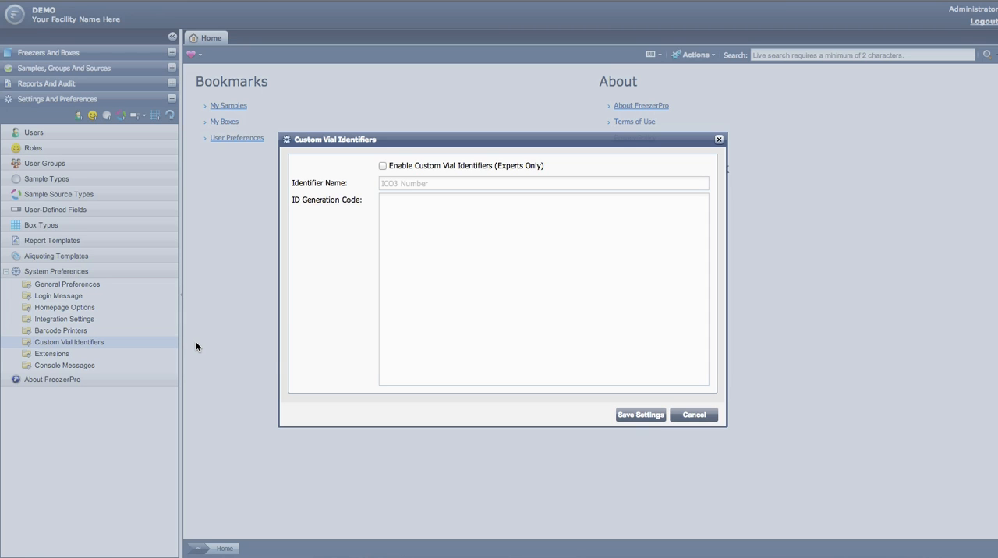
{"action": "left_click", "coordinate": [695, 416]}
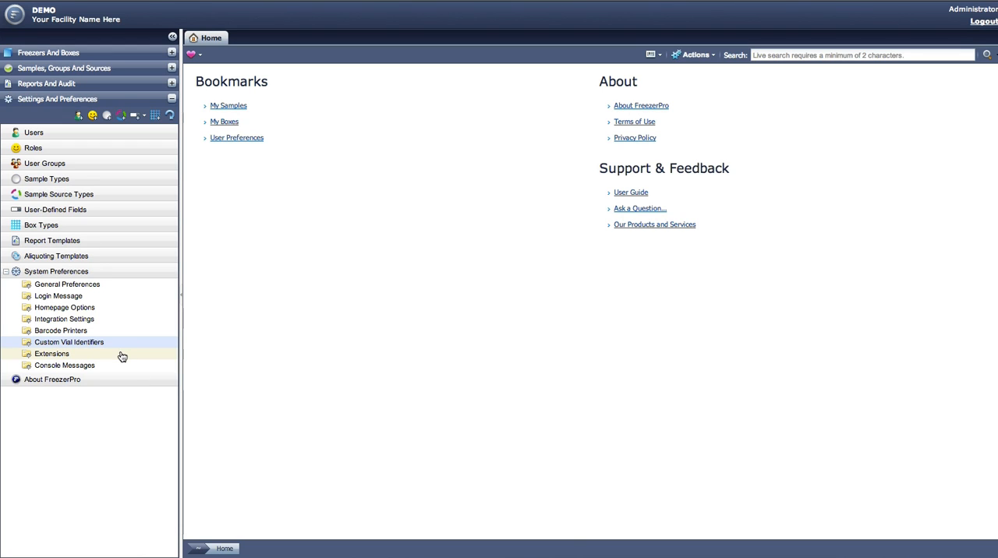
{"action": "left_click", "coordinate": [51, 354]}
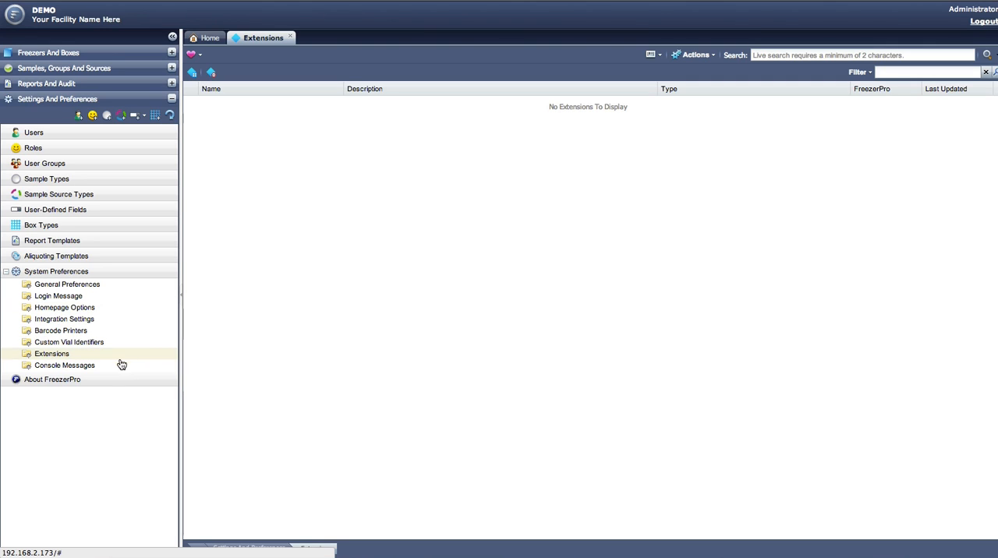
Step: Open the Console Messages and view the latest entries at the end of the log
{"action": "left_click", "coordinate": [103, 367]}
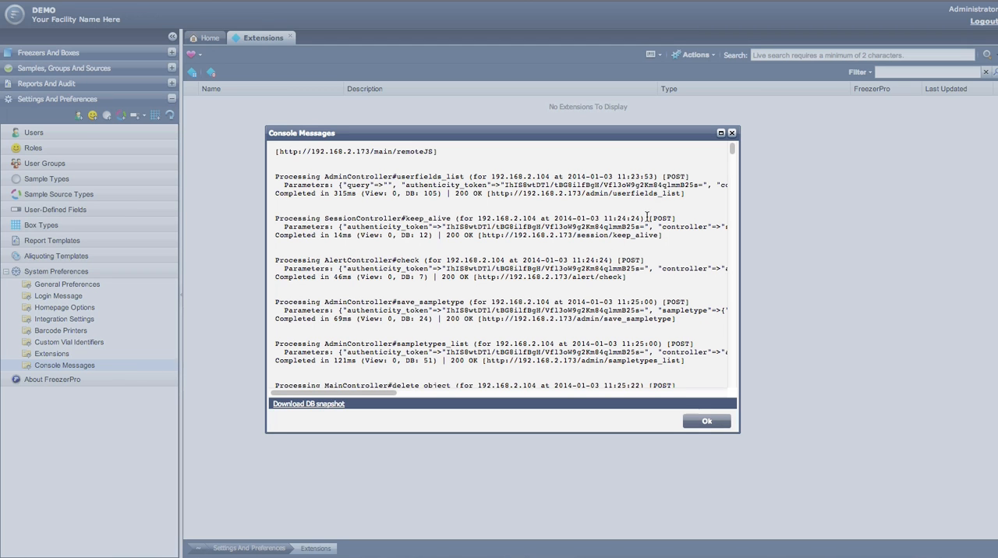
{"action": "left_click_drag", "start_coordinate": [732, 148], "coordinate": [746, 398]}
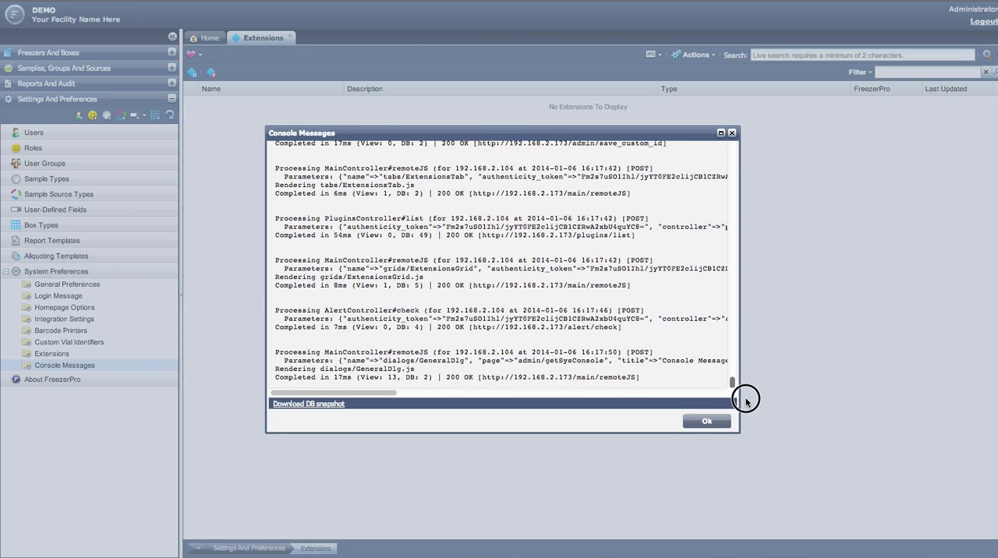